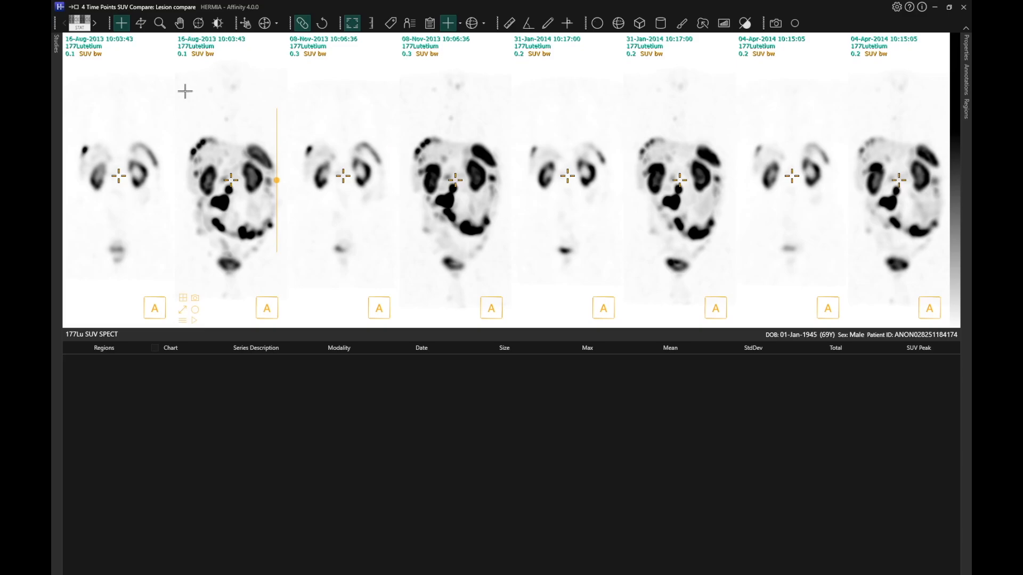
# - Examine the slices and rotated projections across the four time points, and centre the linked crosshair on the uptake at the kidney's upper edge
pyautogui.scroll(-4, 132, 176)
pyautogui.scroll(4, 132, 176)
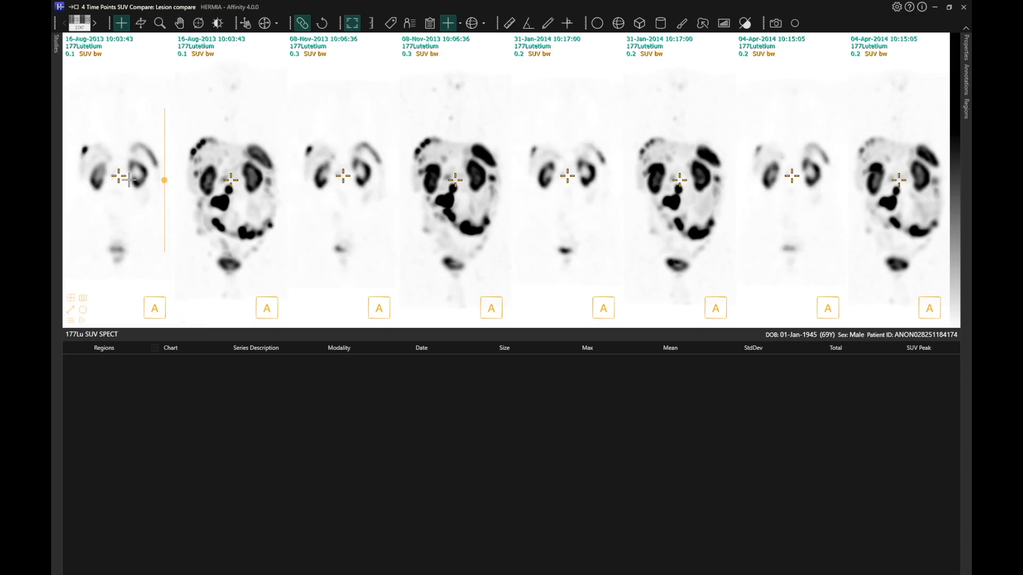
pyautogui.scroll(3, 238, 190)
pyautogui.scroll(-5, 239, 191)
pyautogui.scroll(2, 238, 190)
pyautogui.scroll(3, 238, 191)
pyautogui.scroll(-2, 231, 187)
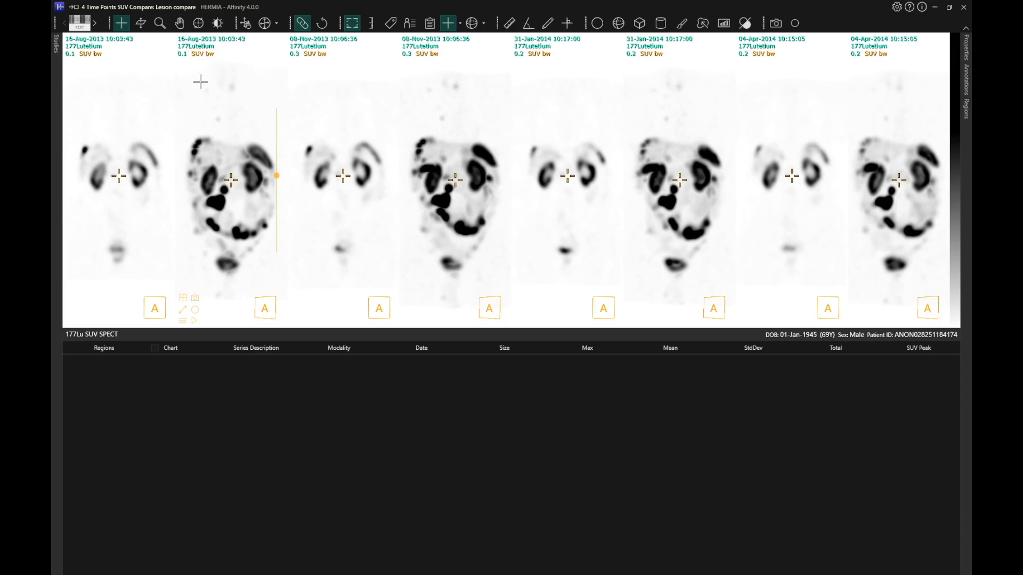
pyautogui.moveTo(230, 180)
pyautogui.mouseDown()
pyautogui.moveTo(219, 155)
pyautogui.moveTo(214, 171)
pyautogui.mouseUp()
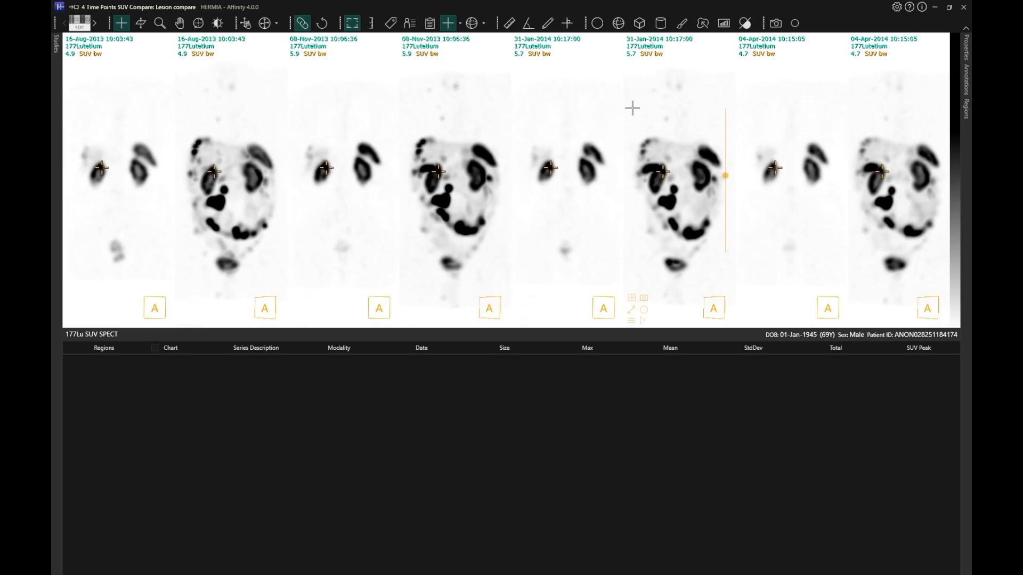
# - Segment the large central abdominal lesion on the 16-Aug-2013 scan with the threshold region tool
pyautogui.click(703, 24)
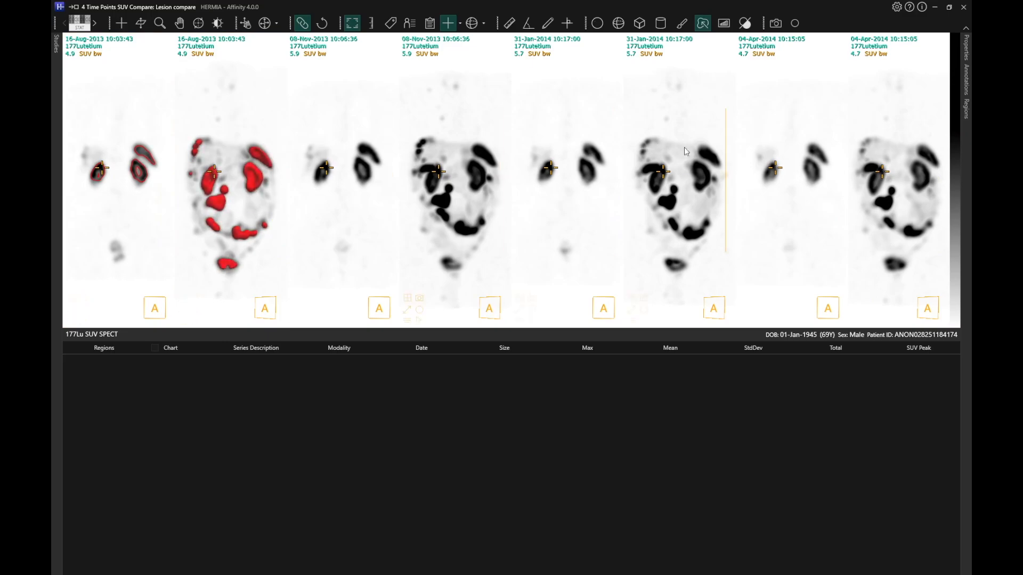
pyautogui.scroll(-7, 128, 217)
pyautogui.scroll(-5, 119, 217)
pyautogui.scroll(1, 117, 213)
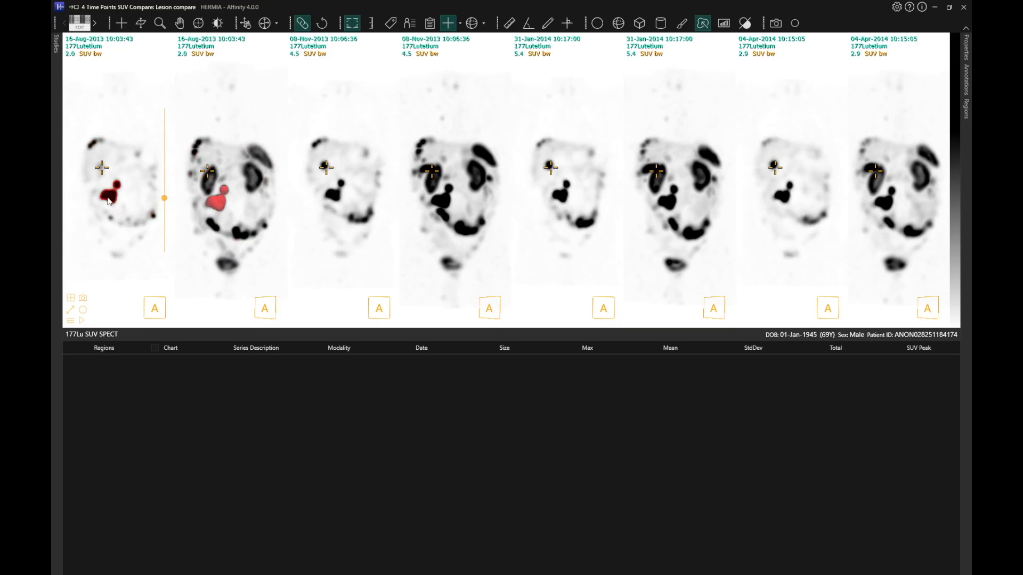
pyautogui.click(108, 198)
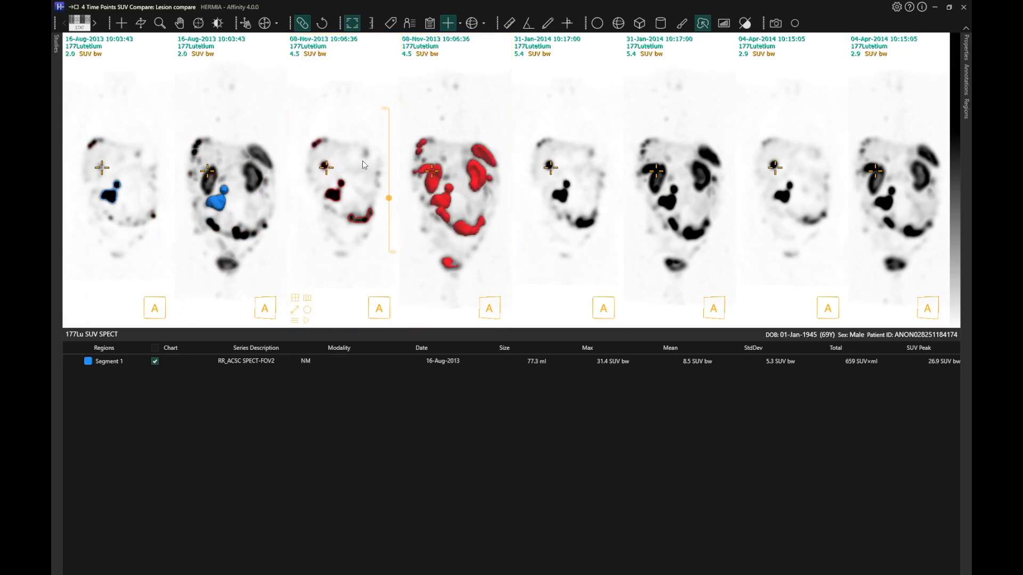
# - Segment the central abdominal lesion and the smaller lesion above it on the 08-Nov-2013, 31-Jan-2014 and 04-Apr-2014 scans
pyautogui.click(328, 179)
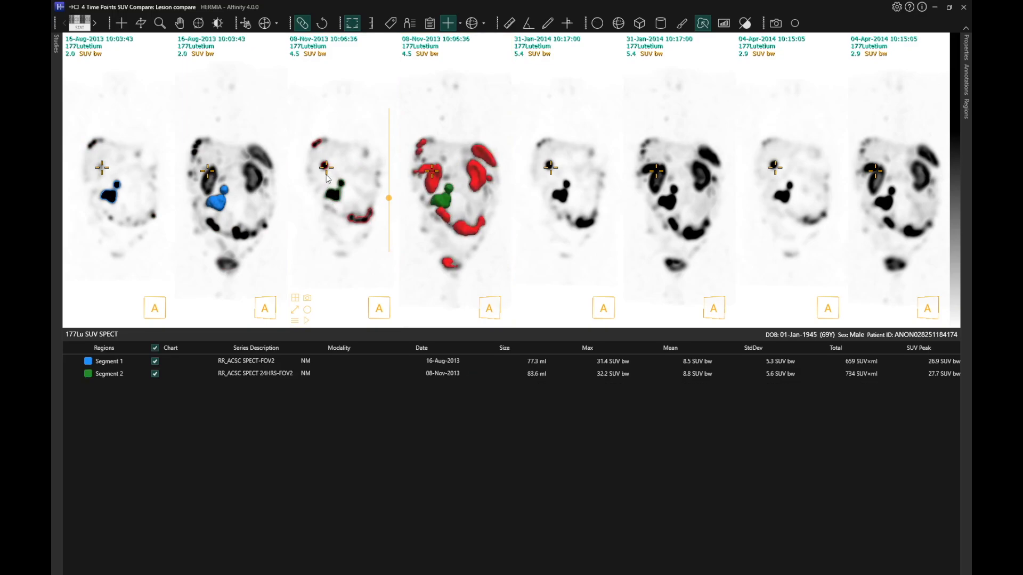
pyautogui.click(323, 166)
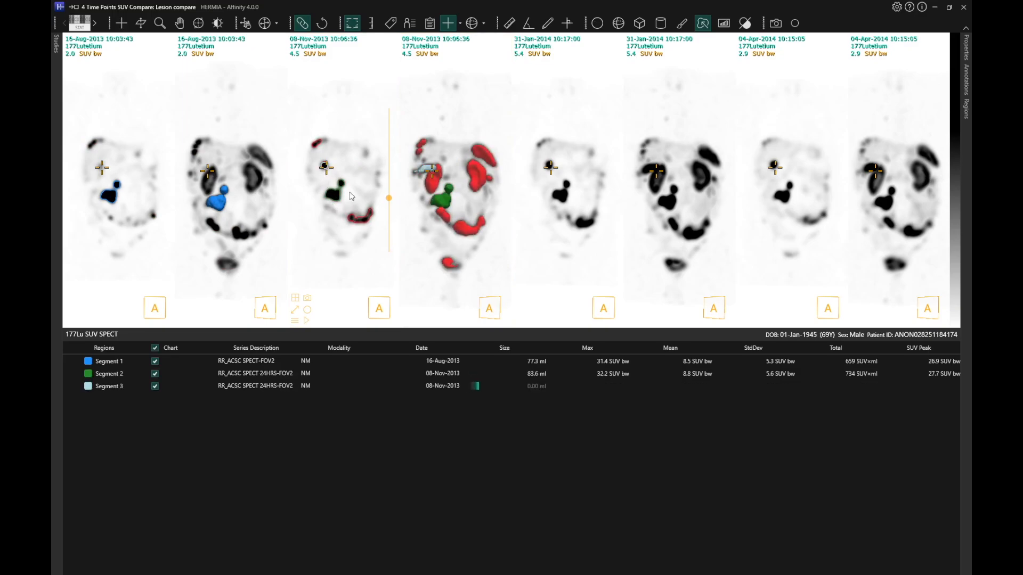
pyautogui.click(559, 197)
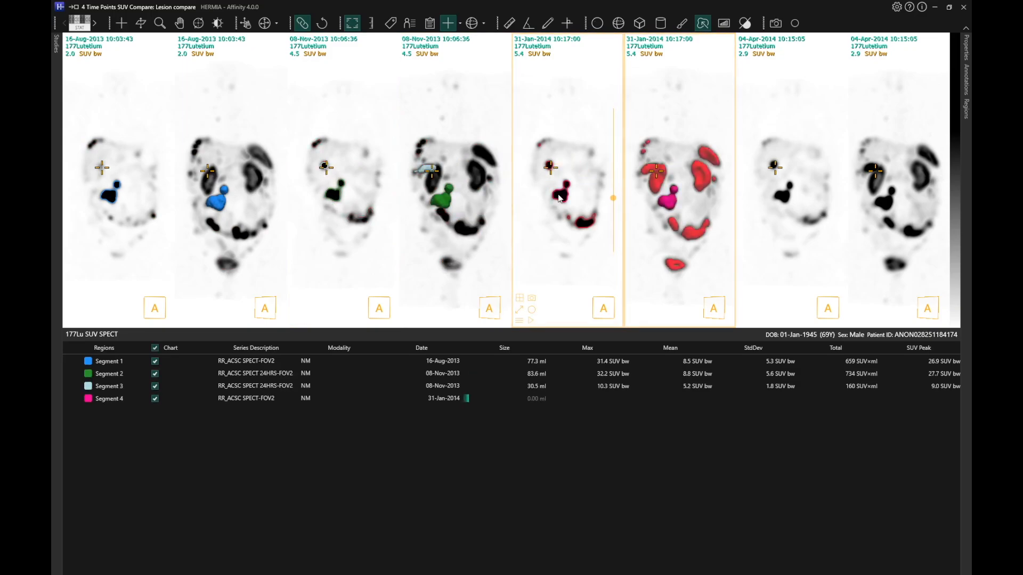
pyautogui.click(548, 165)
pyautogui.click(787, 199)
pyautogui.click(776, 168)
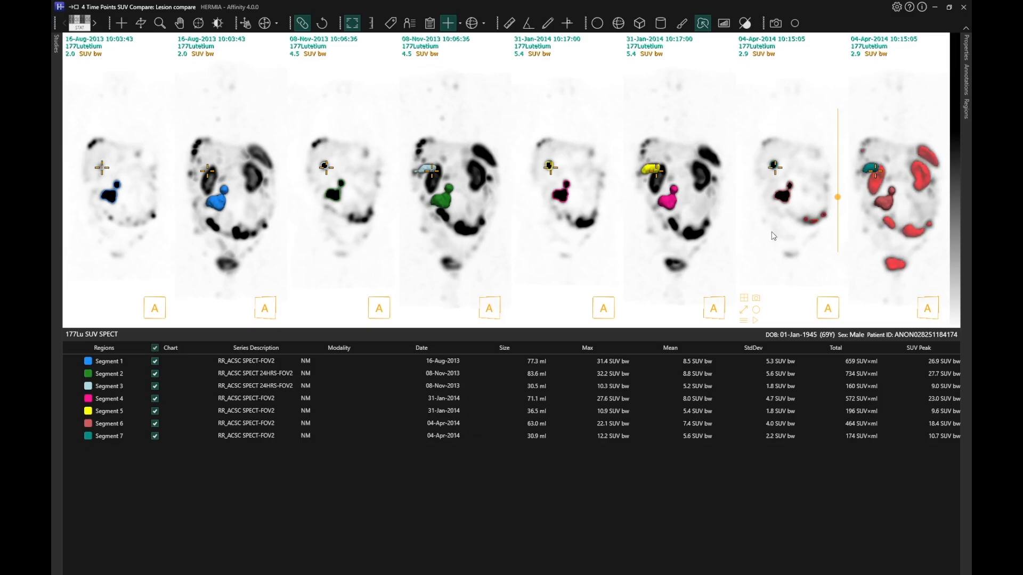
pyautogui.press('Escape')
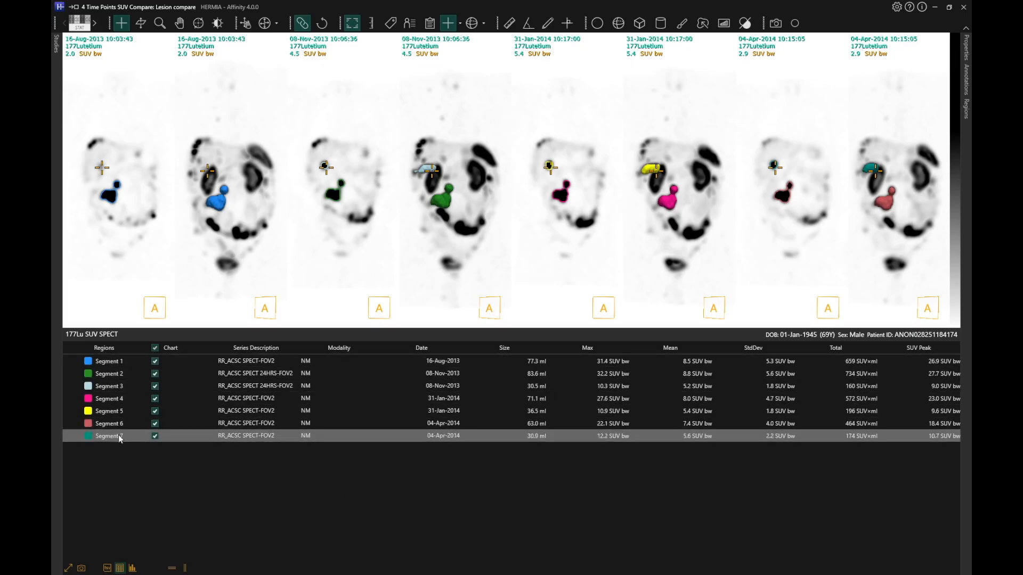
# - Display the lesion results as comparison bar charts, plotting Max first and finally Size
pyautogui.click(132, 569)
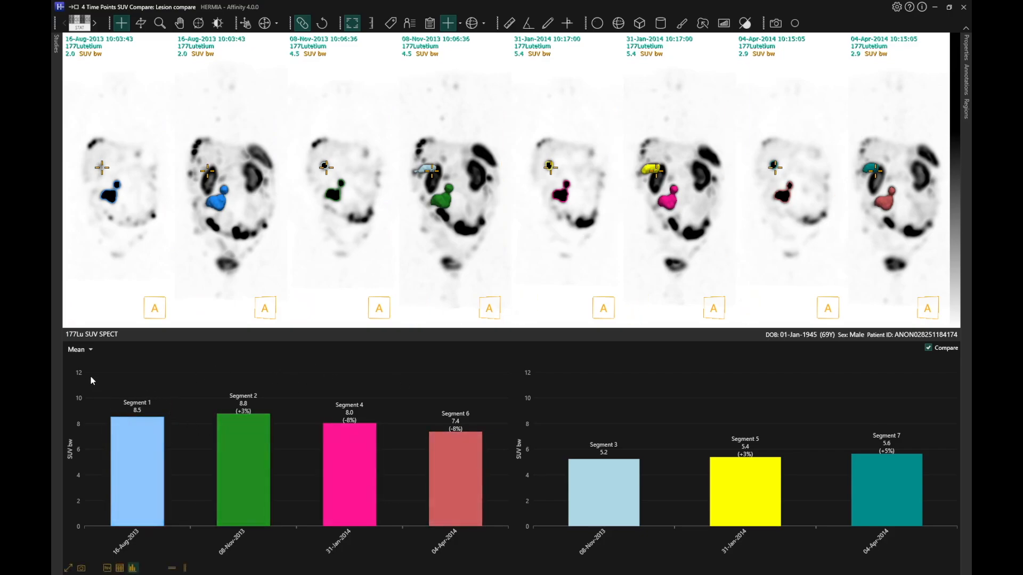
pyautogui.click(82, 352)
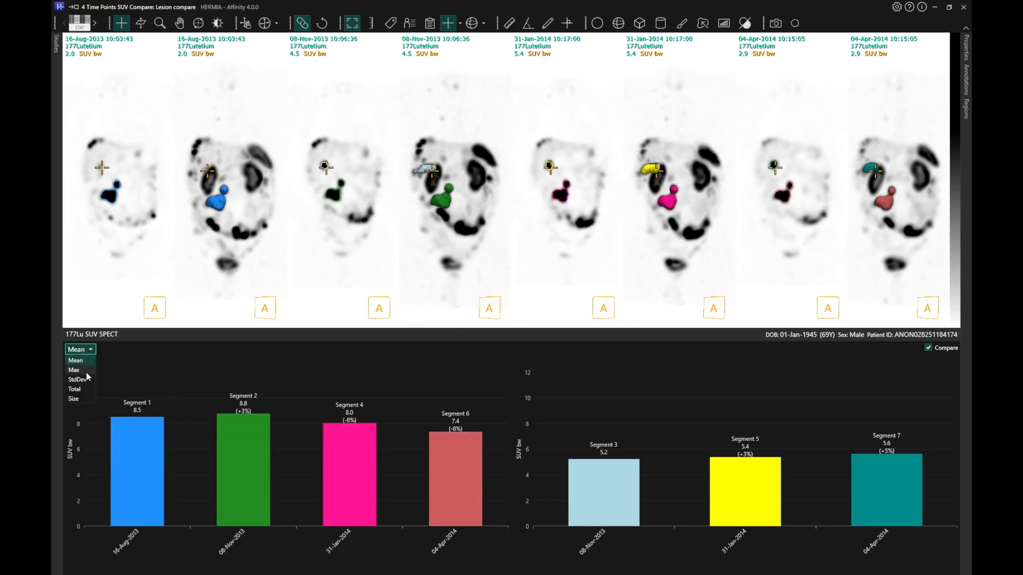
pyautogui.click(85, 371)
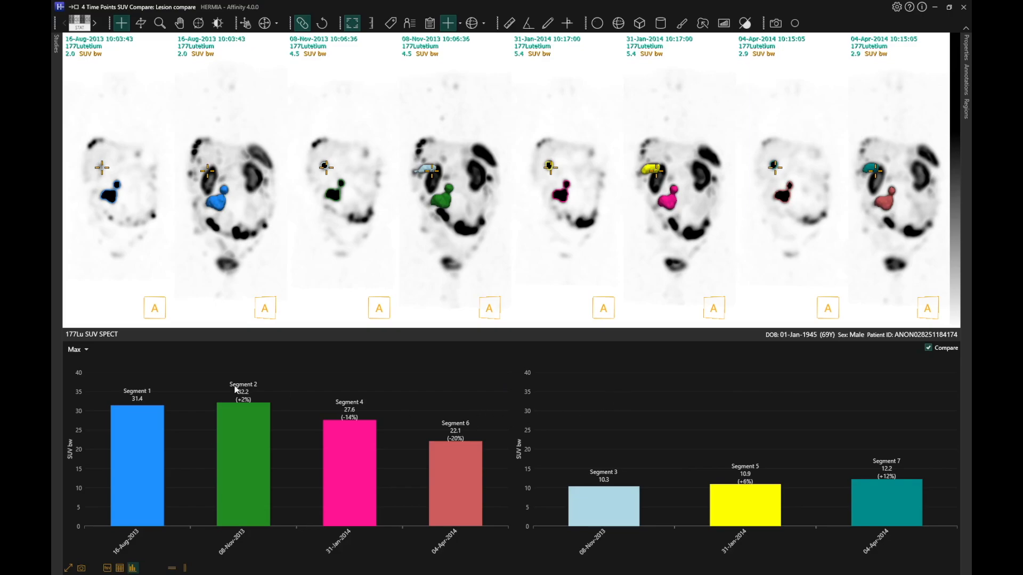
pyautogui.click(76, 349)
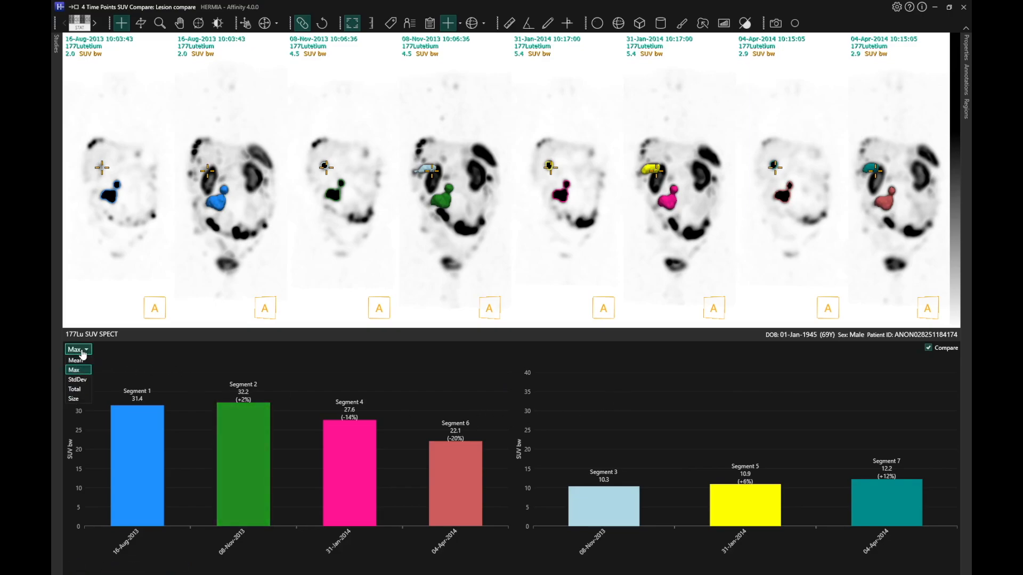
pyautogui.click(74, 400)
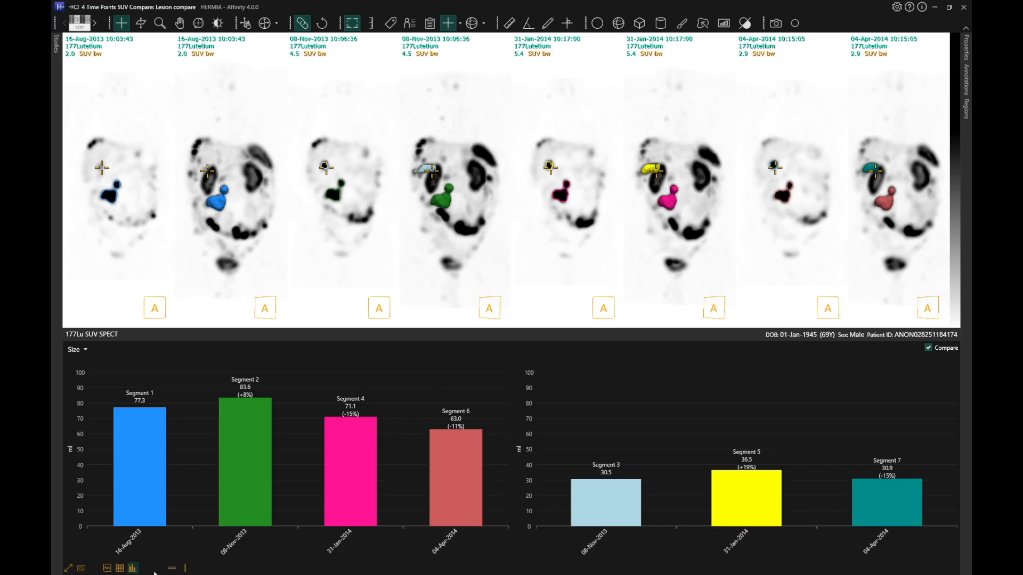
# - Show the results table and the bar charts together, first stacked and finally side by side
pyautogui.click(171, 568)
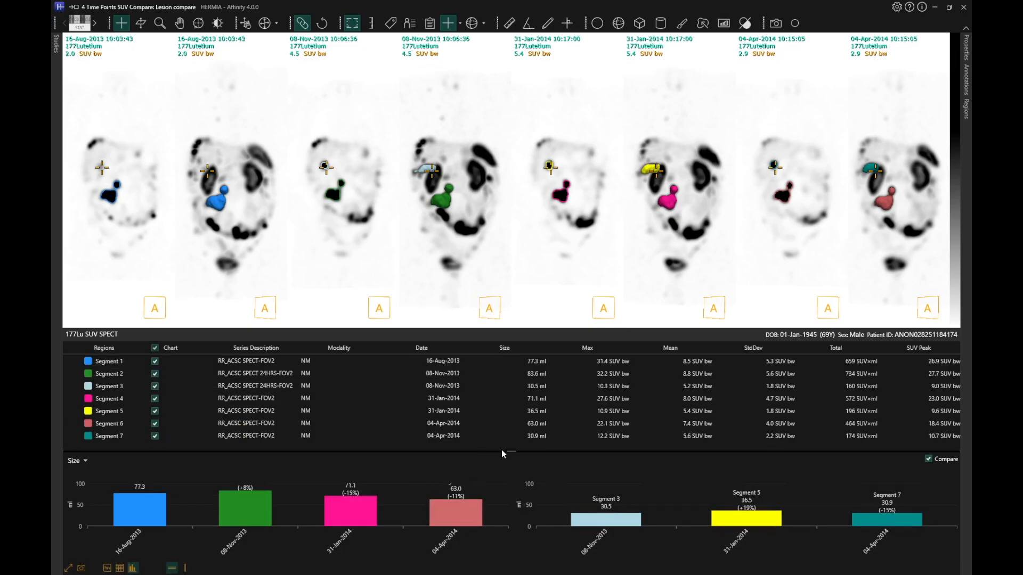
pyautogui.click(185, 569)
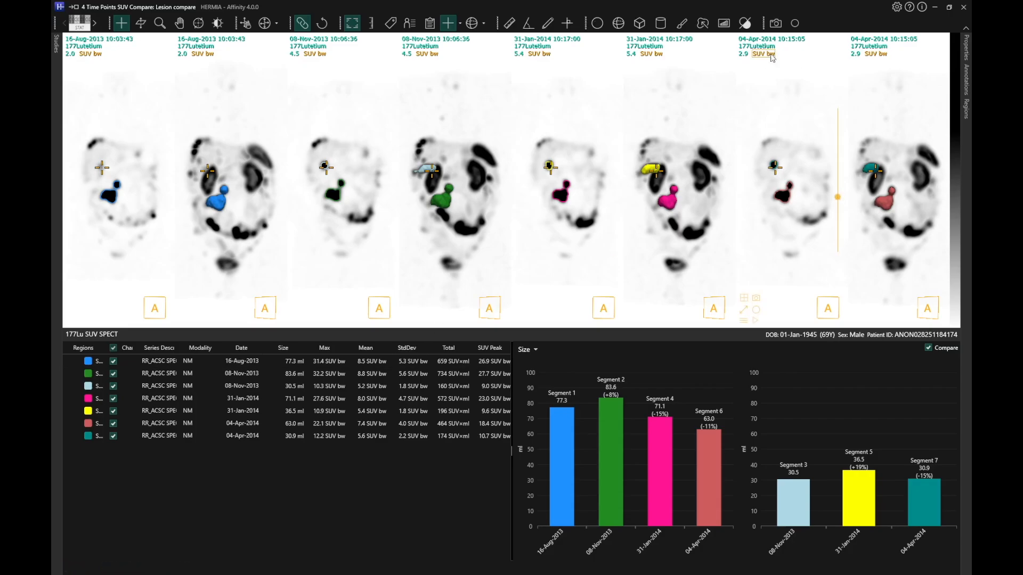
# - Capture the lesion comparison layout as an image and select the saved Print Lesion compare capture among the patient's studies
pyautogui.click(777, 24)
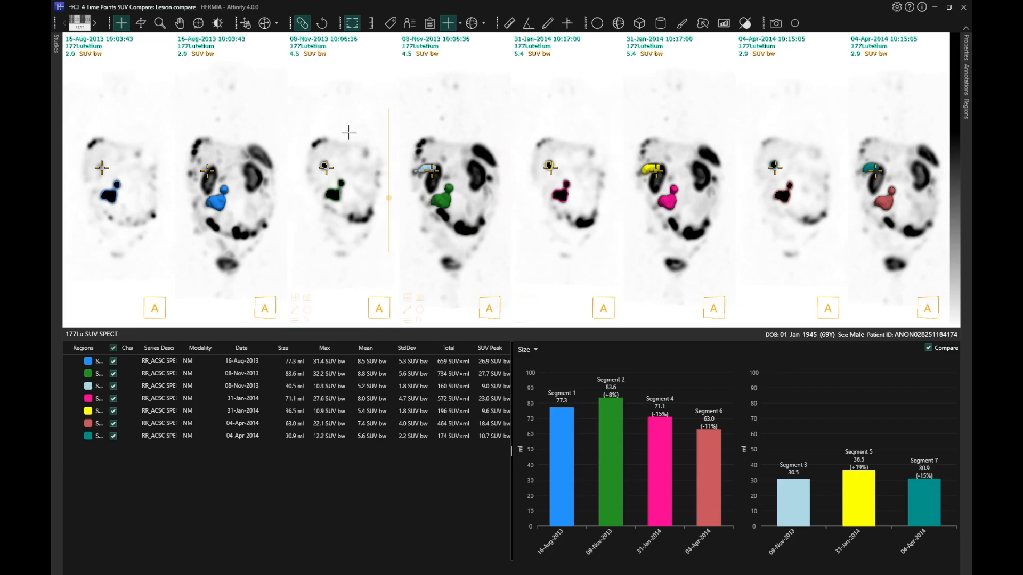
pyautogui.click(58, 45)
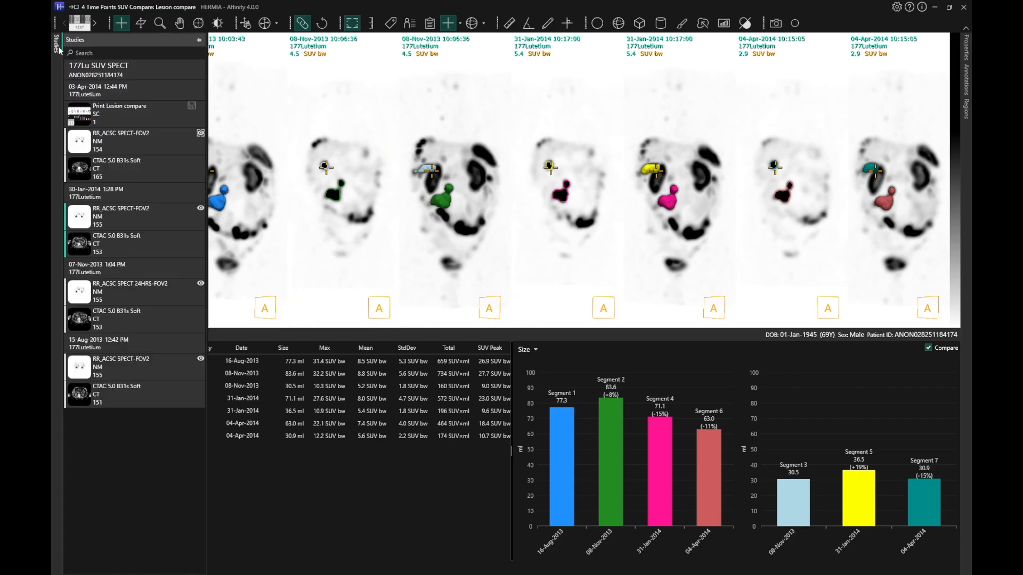
pyautogui.click(126, 109)
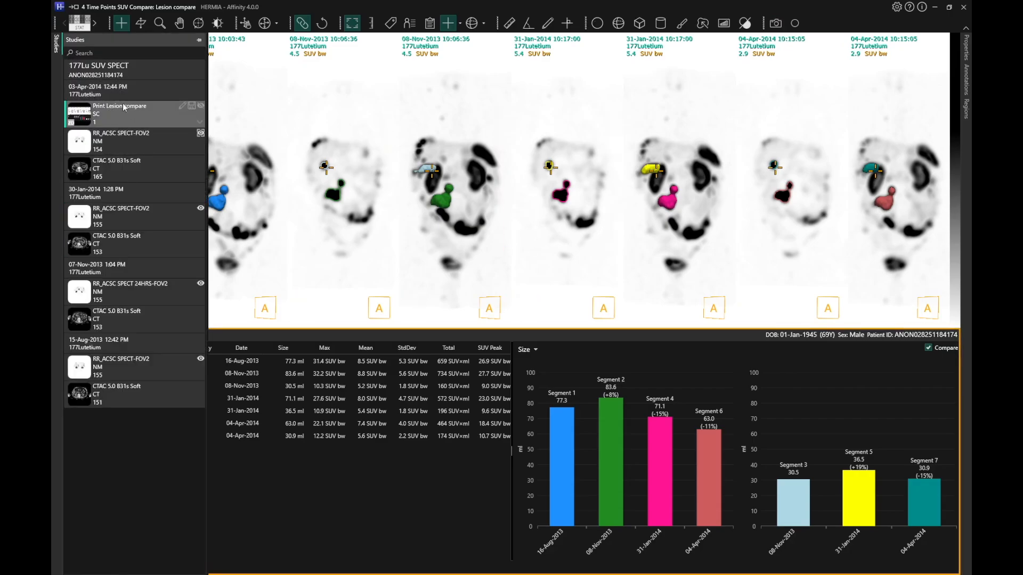